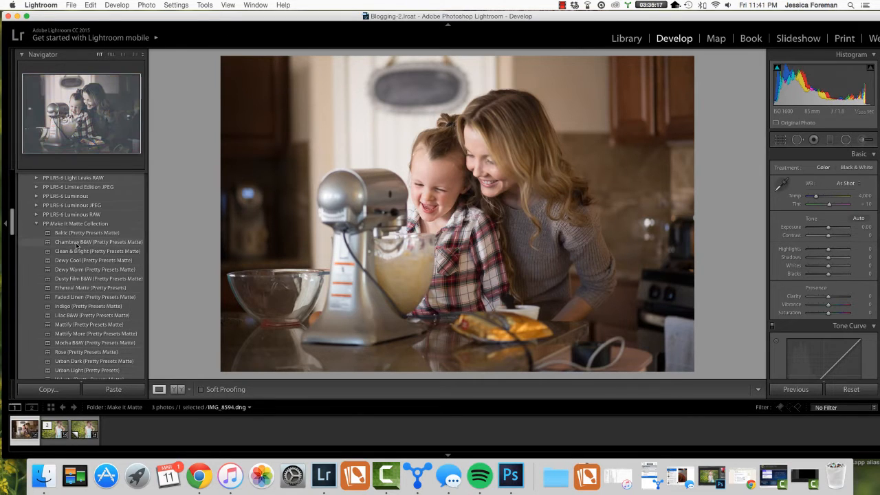
Step: Browse the presets in the PP Make it Matte Collection for the kitchen photo
{"action": "scroll", "coordinate": [77, 246], "scroll_direction": "down", "scroll_amount": 4}
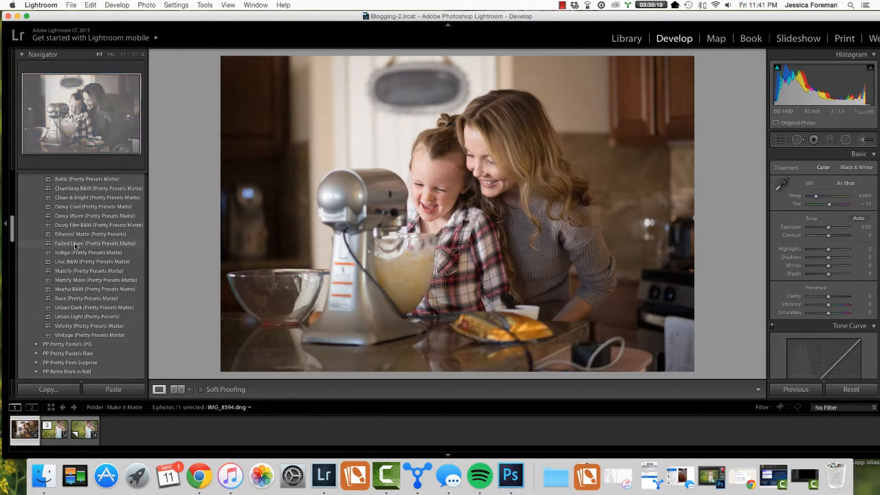
{"action": "scroll", "coordinate": [74, 246], "scroll_direction": "down", "scroll_amount": 5}
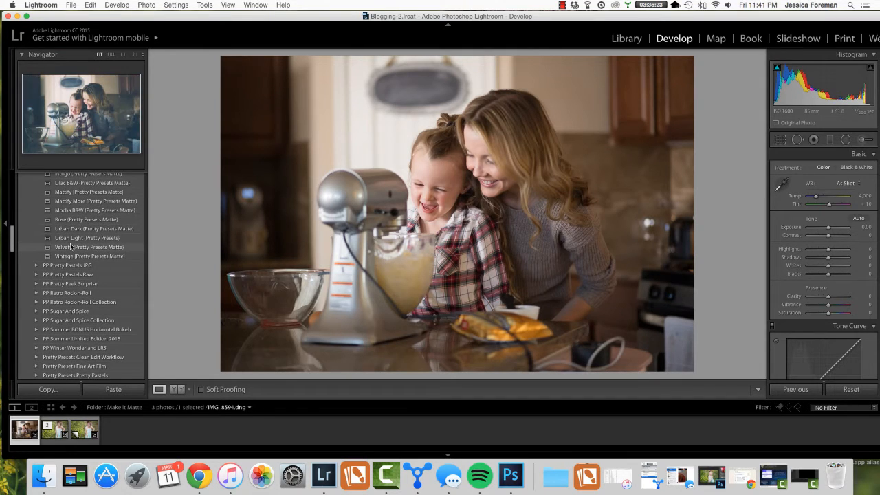
{"action": "scroll", "coordinate": [71, 246], "scroll_direction": "up", "scroll_amount": 2}
{"action": "scroll", "coordinate": [71, 246], "scroll_direction": "up", "scroll_amount": 6}
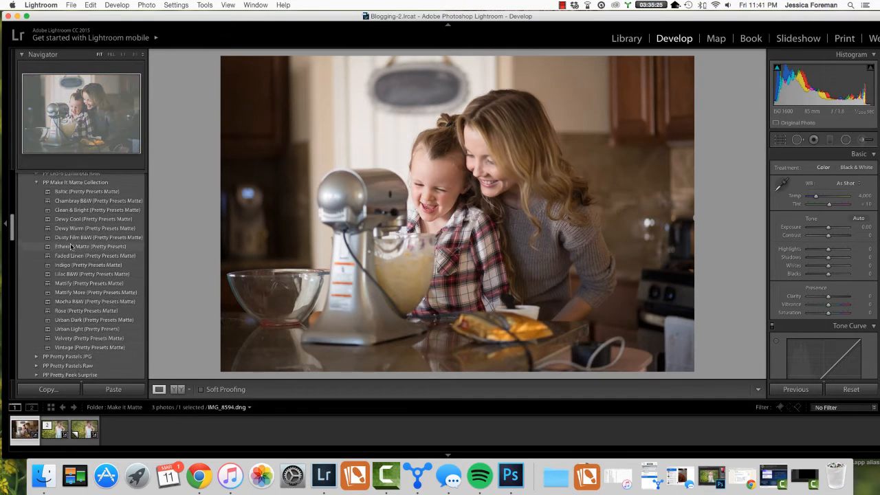
{"action": "scroll", "coordinate": [72, 247], "scroll_direction": "up", "scroll_amount": 3}
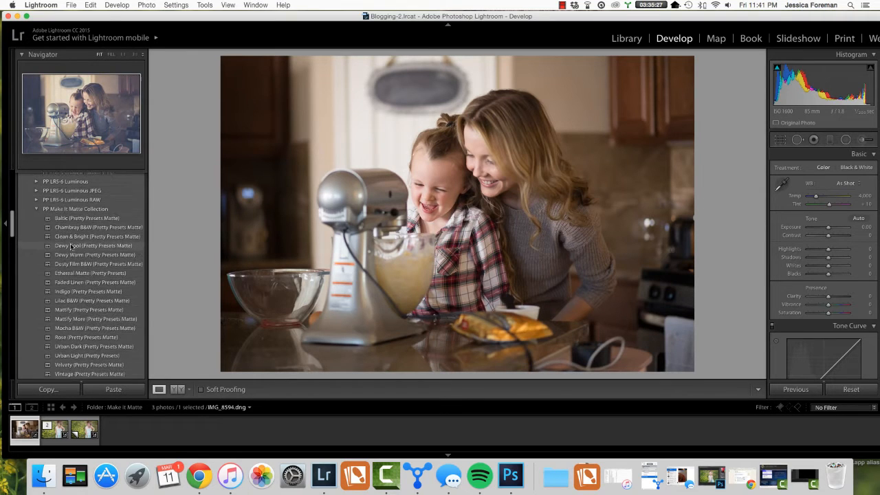
{"action": "scroll", "coordinate": [72, 246], "scroll_direction": "down", "scroll_amount": 6}
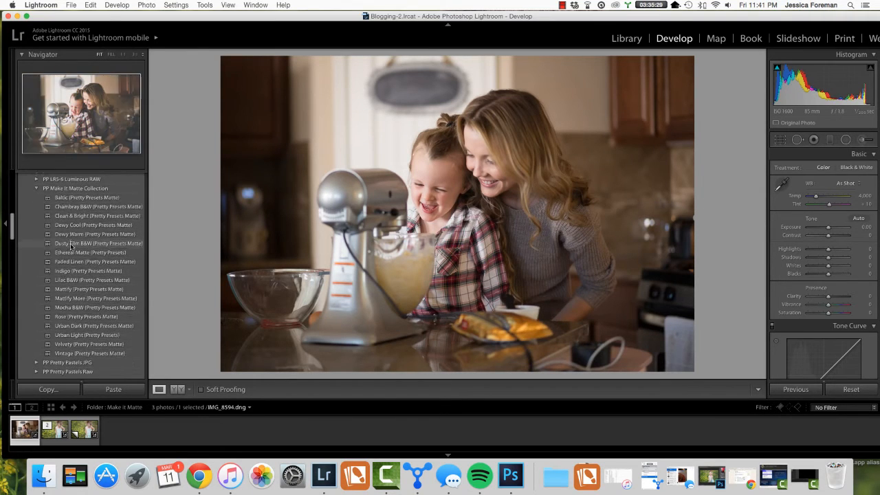
{"action": "scroll", "coordinate": [71, 245], "scroll_direction": "up", "scroll_amount": 6}
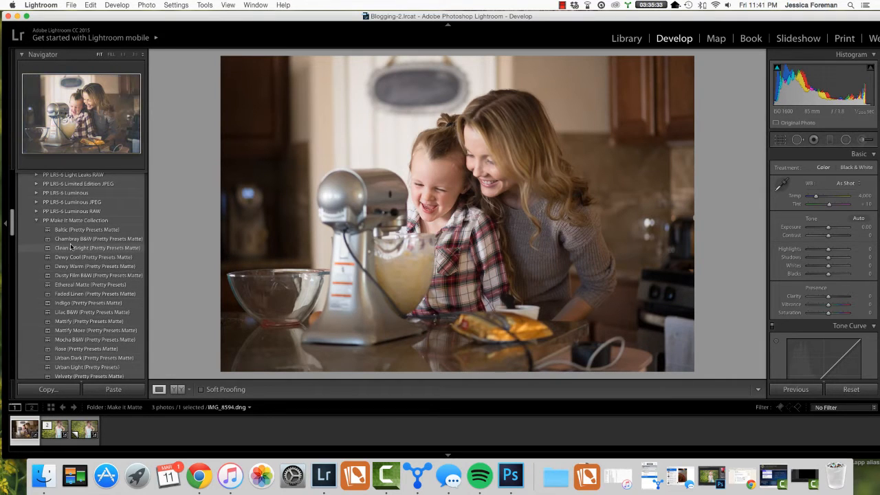
{"action": "scroll", "coordinate": [70, 244], "scroll_direction": "down", "scroll_amount": 4}
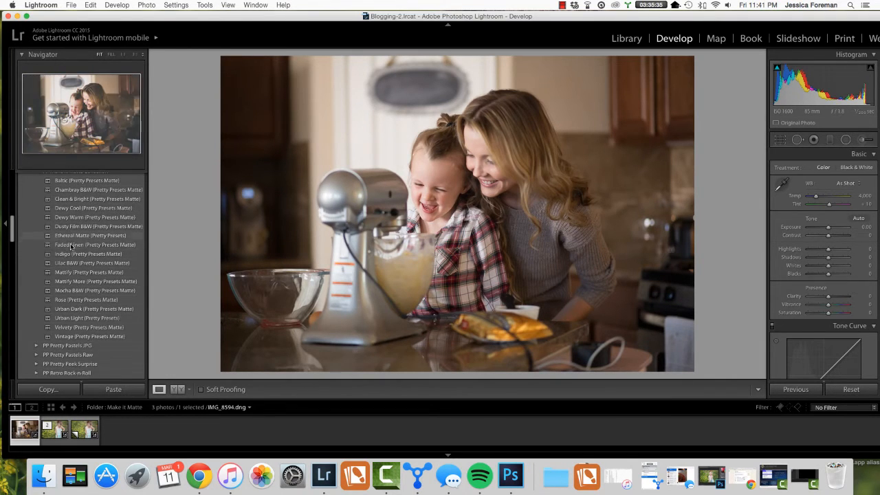
{"action": "scroll", "coordinate": [70, 243], "scroll_direction": "up", "scroll_amount": 3}
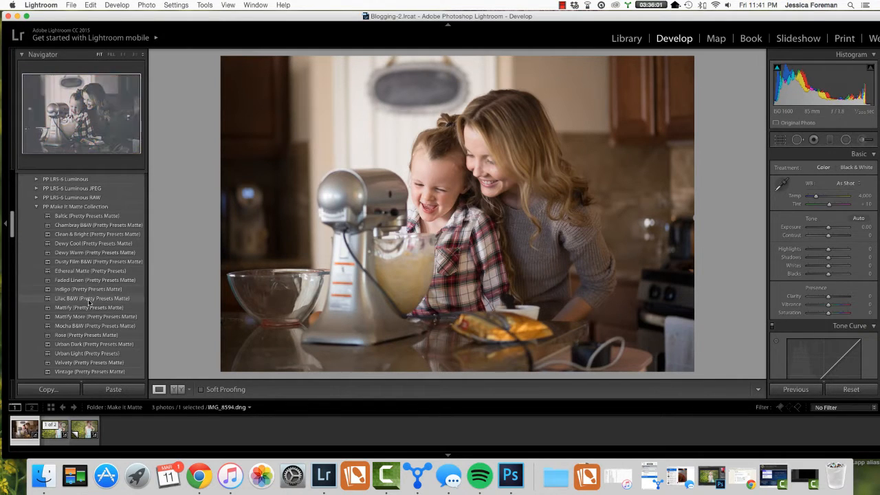
Step: Apply the Chambray B&W preset to the kitchen photo and set Shadows to +100, Highlights to −91 and Exposure to +0.15
{"action": "left_click", "coordinate": [93, 226]}
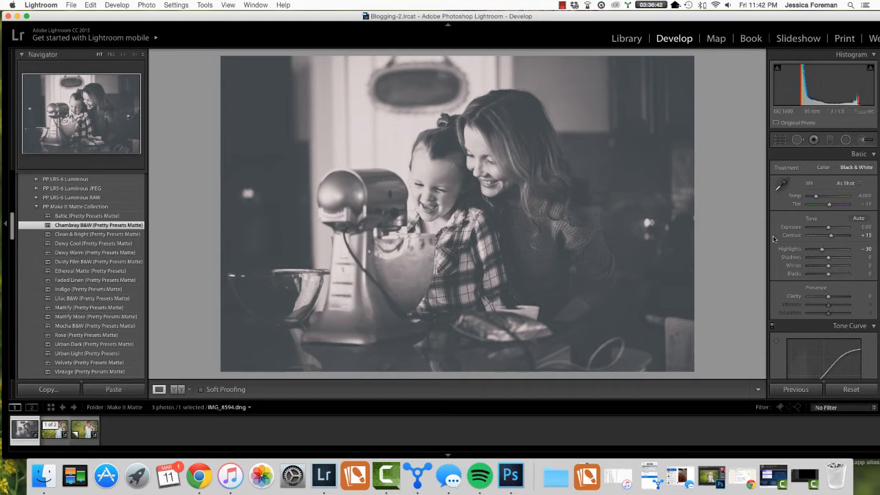
{"action": "left_click_drag", "start_coordinate": [829, 259], "coordinate": [856, 265]}
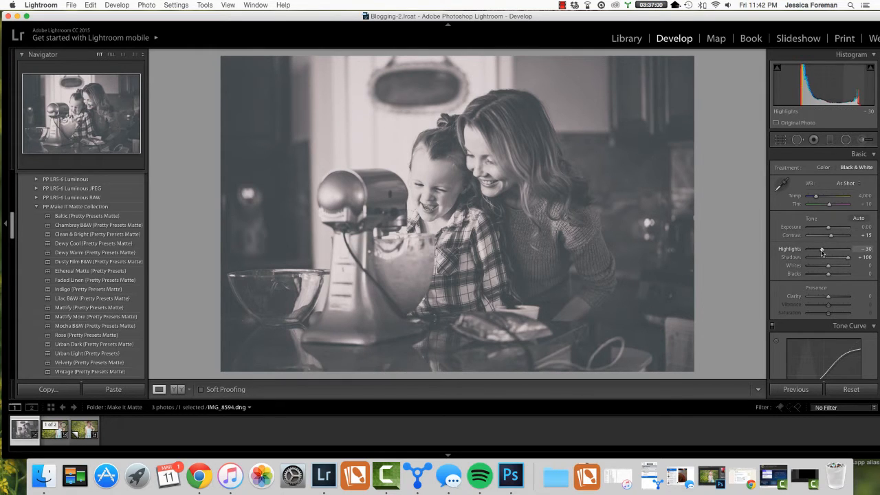
{"action": "left_click_drag", "start_coordinate": [821, 252], "coordinate": [811, 254]}
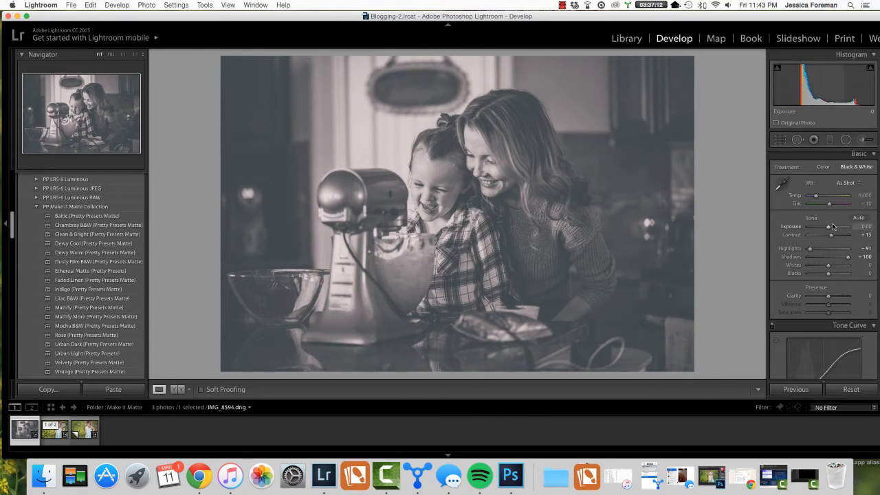
{"action": "left_click_drag", "start_coordinate": [829, 227], "coordinate": [830, 230]}
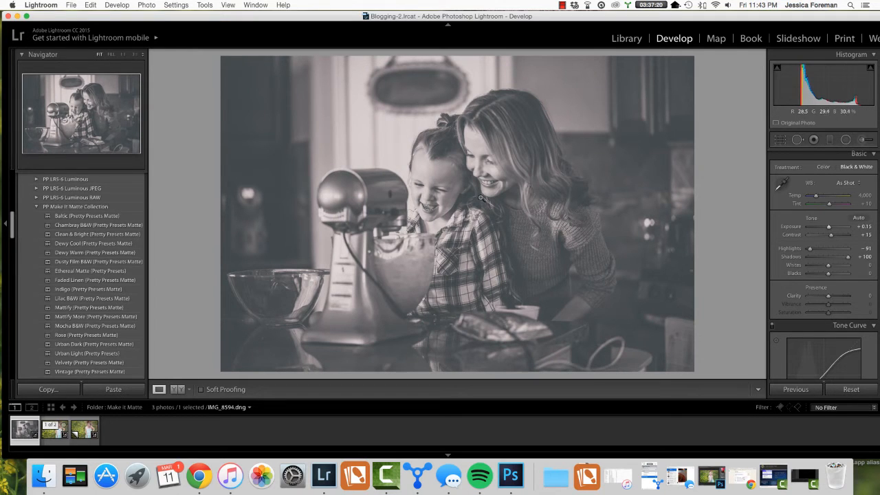
Step: Place a Shadows radial filter around the mother and child, check its mask overlay, and compare the photo before and after
{"action": "left_click", "coordinate": [847, 140]}
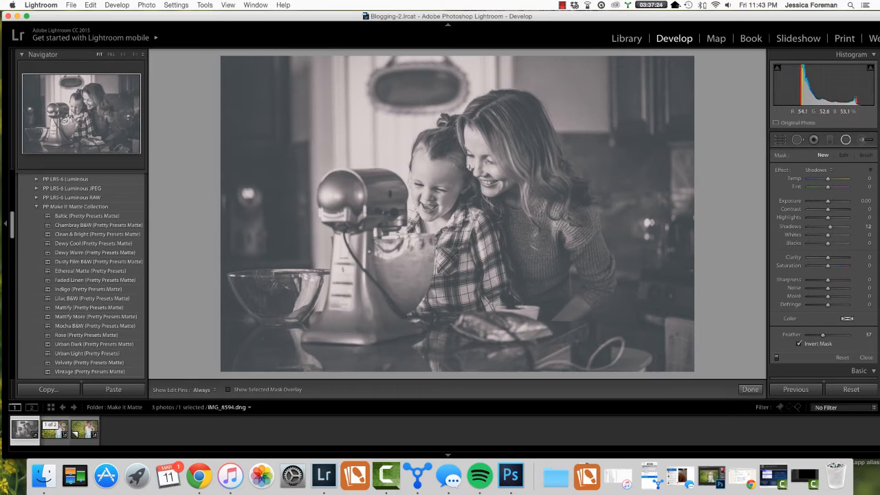
{"action": "left_click_drag", "start_coordinate": [442, 162], "coordinate": [564, 312]}
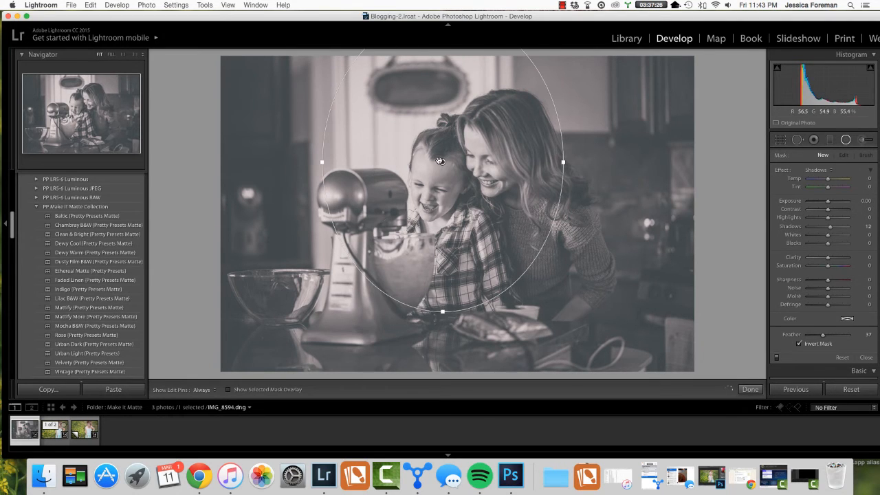
{"action": "left_click_drag", "start_coordinate": [442, 163], "coordinate": [471, 207]}
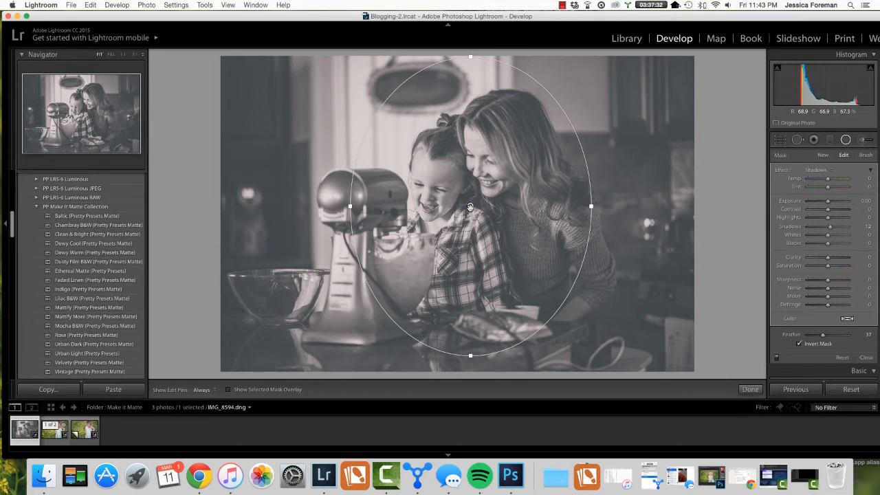
{"action": "left_click_drag", "start_coordinate": [470, 206], "coordinate": [482, 215]}
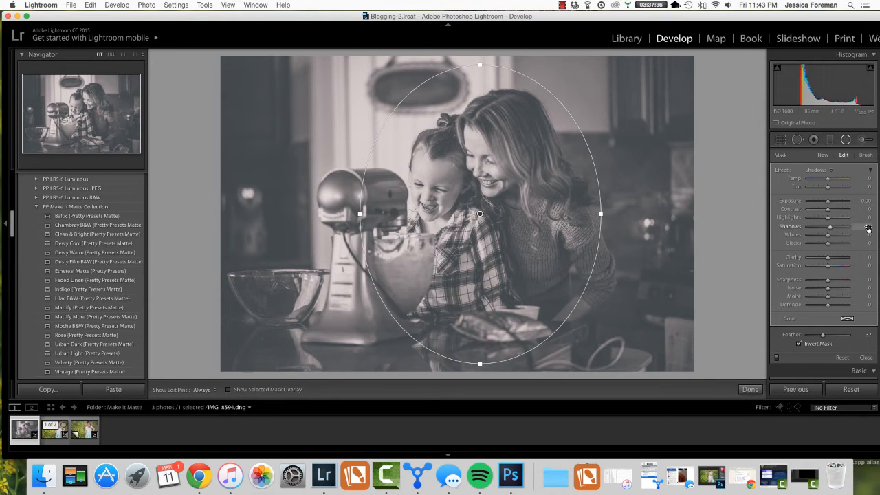
{"action": "left_click", "coordinate": [228, 390]}
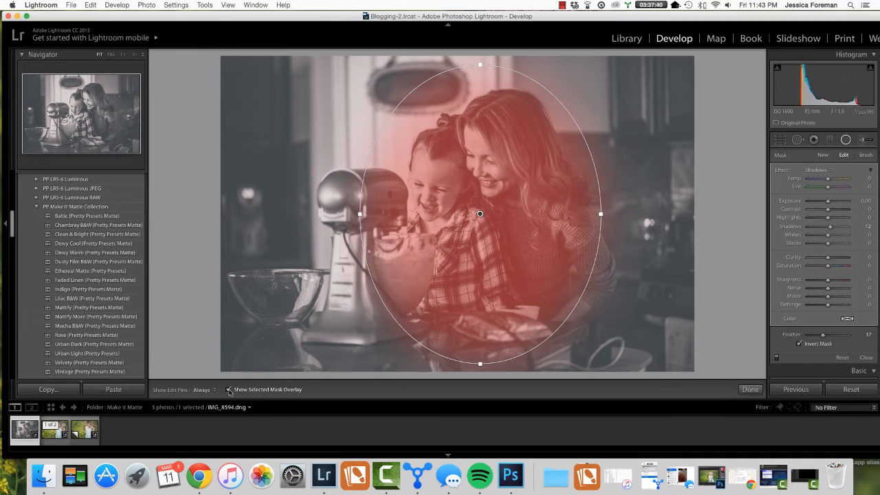
{"action": "left_click", "coordinate": [229, 390]}
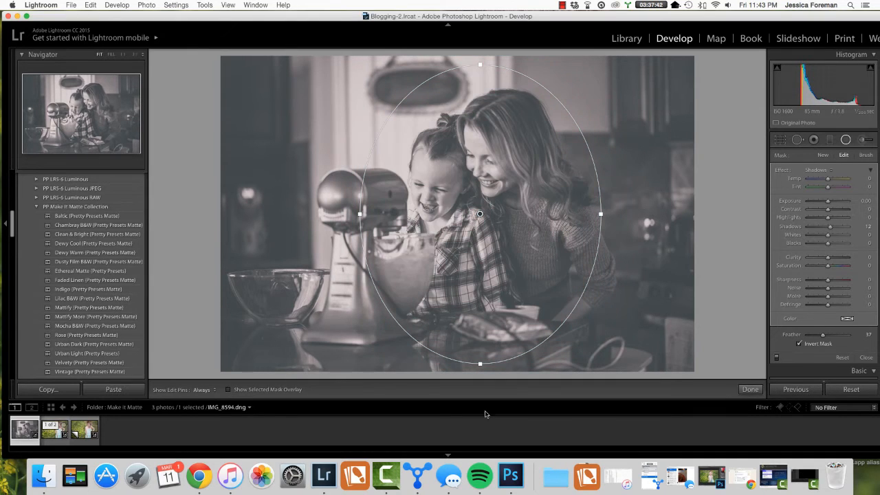
{"action": "left_click", "coordinate": [750, 390]}
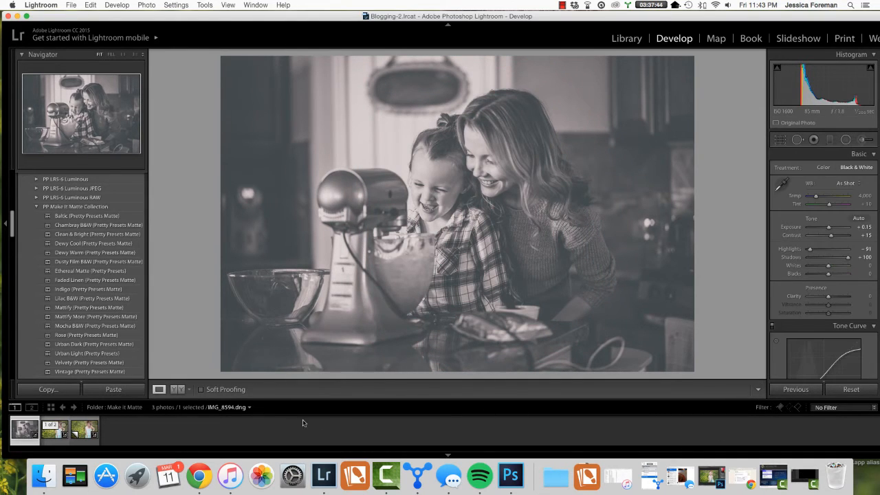
{"action": "left_click", "coordinate": [174, 390]}
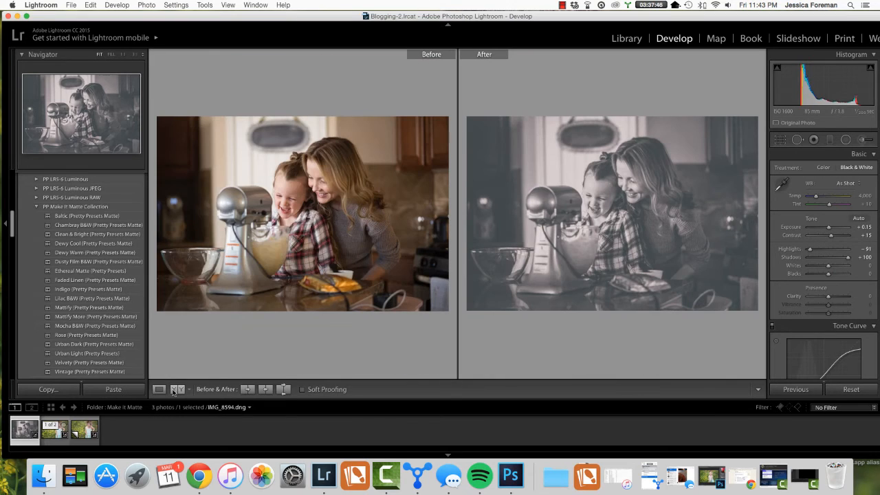
{"action": "left_click", "coordinate": [159, 389]}
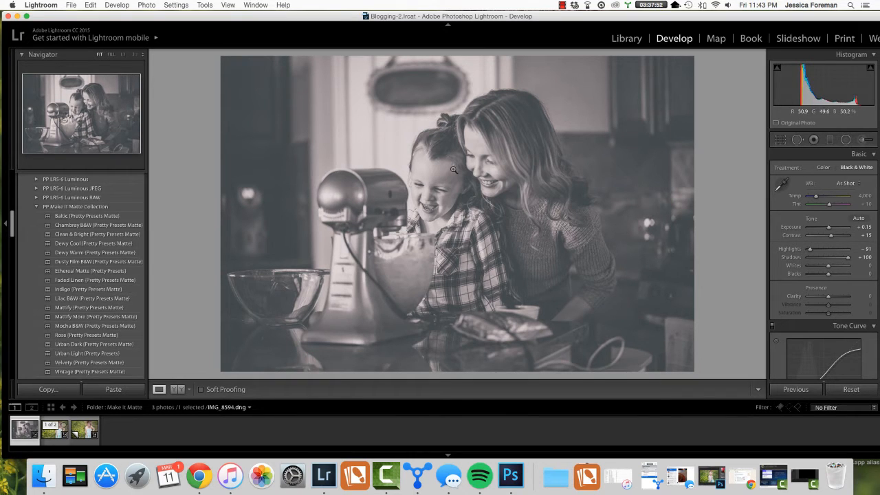
Step: Apply the Clean & Bright preset to the flower-field photo IMG_2373.dng and lower Highlights to −100
{"action": "left_click", "coordinate": [50, 434]}
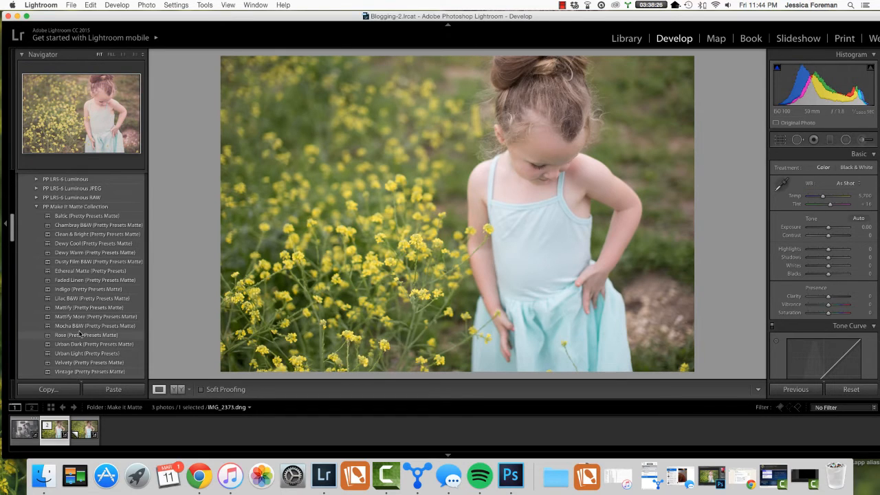
{"action": "left_click", "coordinate": [80, 234]}
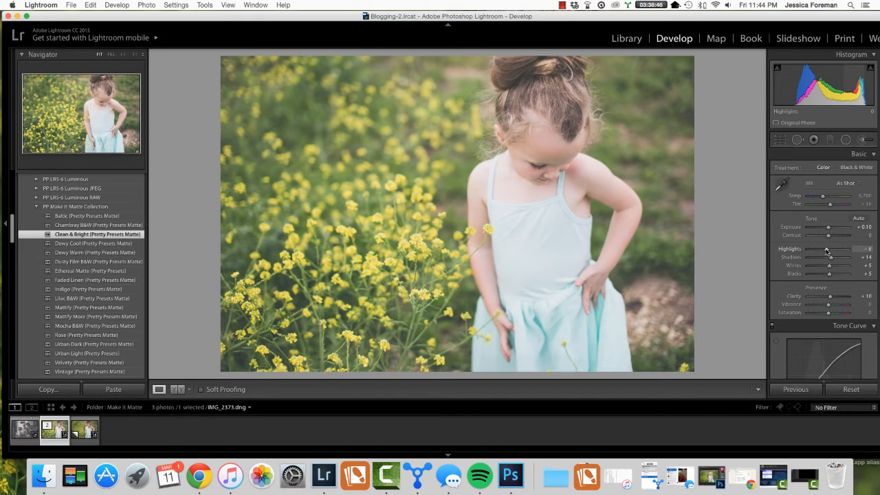
{"action": "left_click_drag", "start_coordinate": [826, 249], "coordinate": [804, 257]}
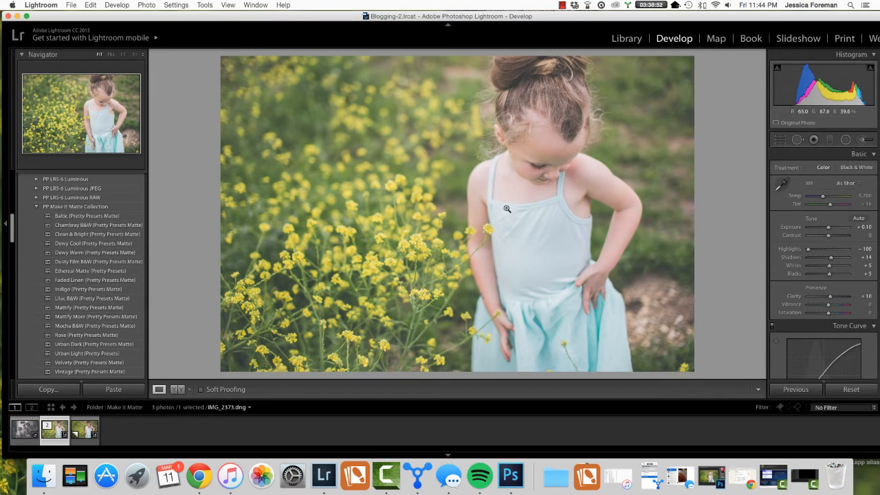
Step: Place a Shadows radial filter over the girl in the flower field and compare the photo before and after
{"action": "left_click", "coordinate": [846, 140]}
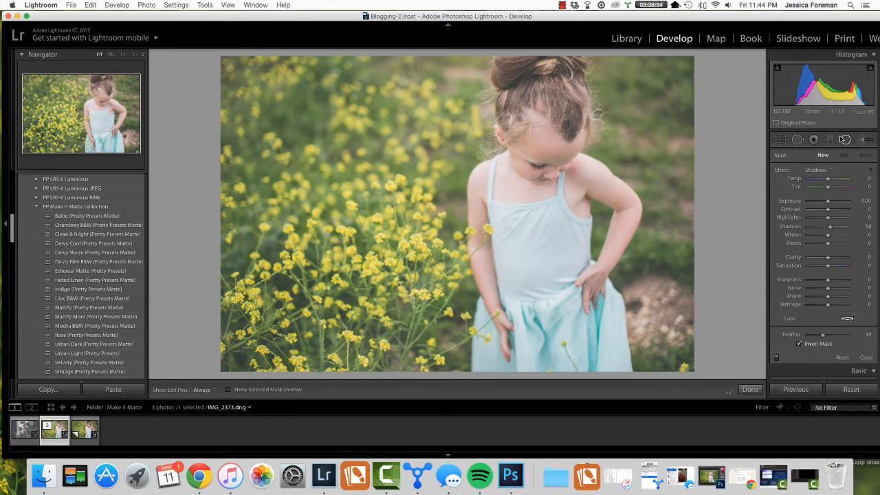
{"action": "left_click_drag", "start_coordinate": [512, 182], "coordinate": [616, 365]}
{"action": "left_click_drag", "start_coordinate": [512, 182], "coordinate": [552, 229]}
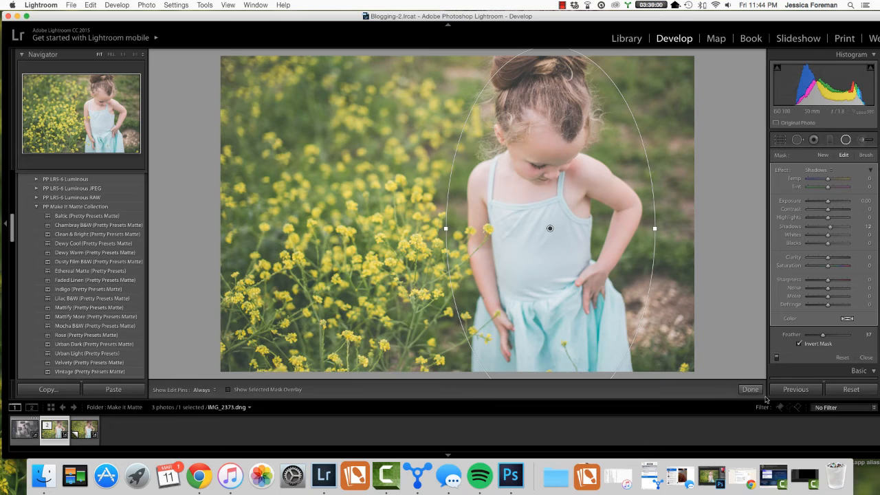
{"action": "left_click", "coordinate": [753, 390]}
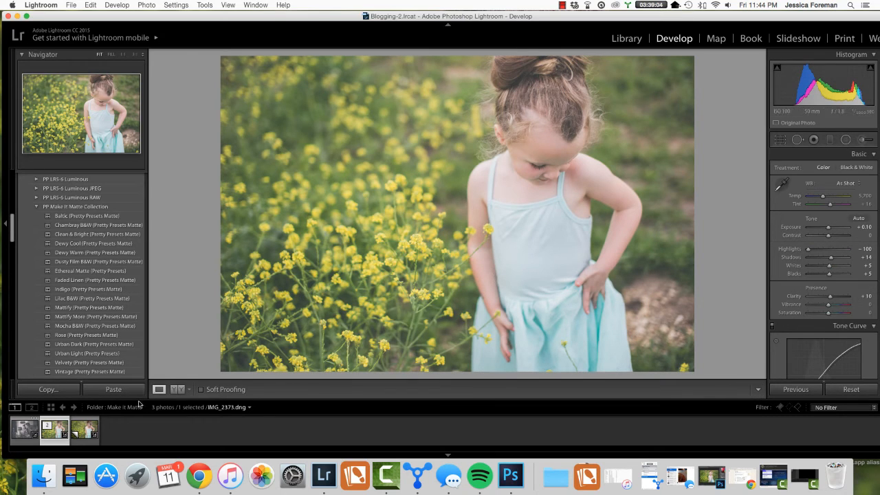
{"action": "left_click", "coordinate": [177, 389]}
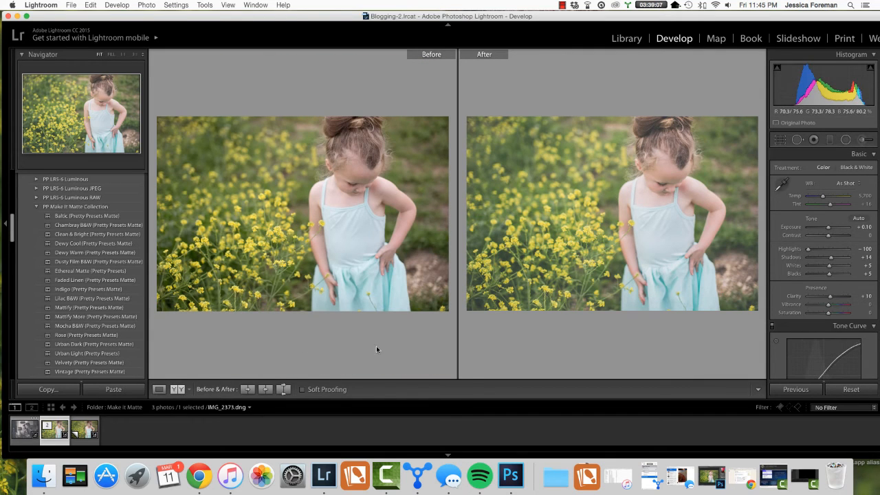
{"action": "left_click", "coordinate": [159, 389]}
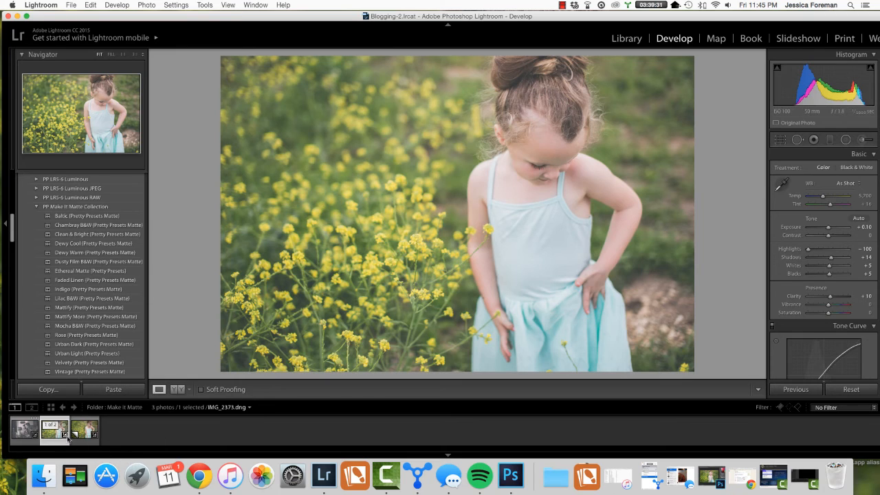
Step: Apply the Chambray B&W preset to the flower-field photo's virtual copy, IMG_2373.dng / Copy 1
{"action": "key", "text": "super+apostrophe"}
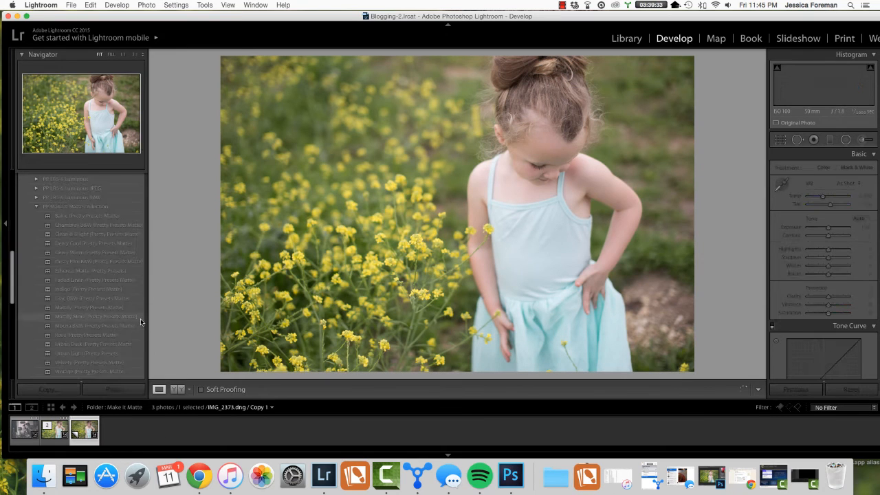
{"action": "left_click", "coordinate": [119, 225]}
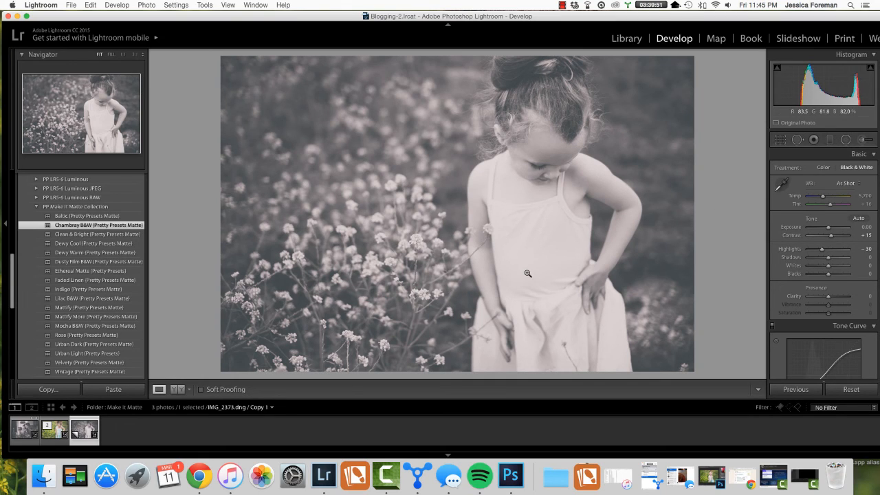
Step: Compare the color edit of the flower-field photo with its black-and-white virtual copy, ending on the copy
{"action": "key", "text": "Left"}
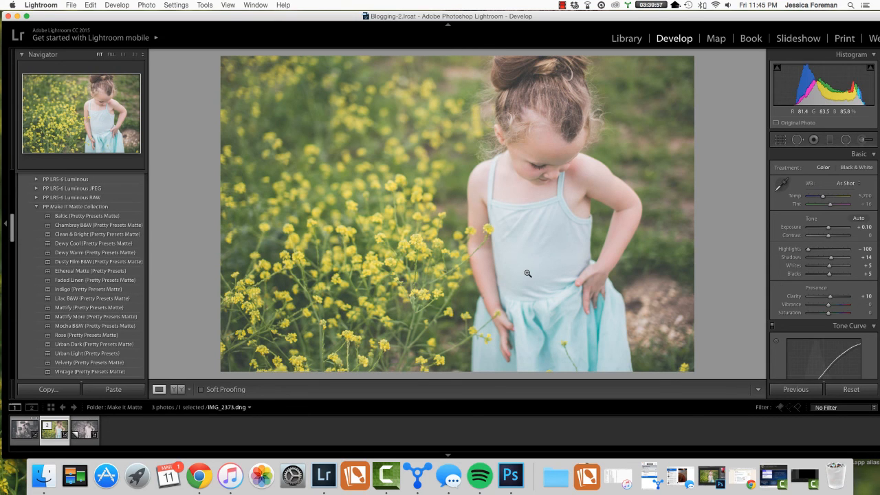
{"action": "key", "text": "Right"}
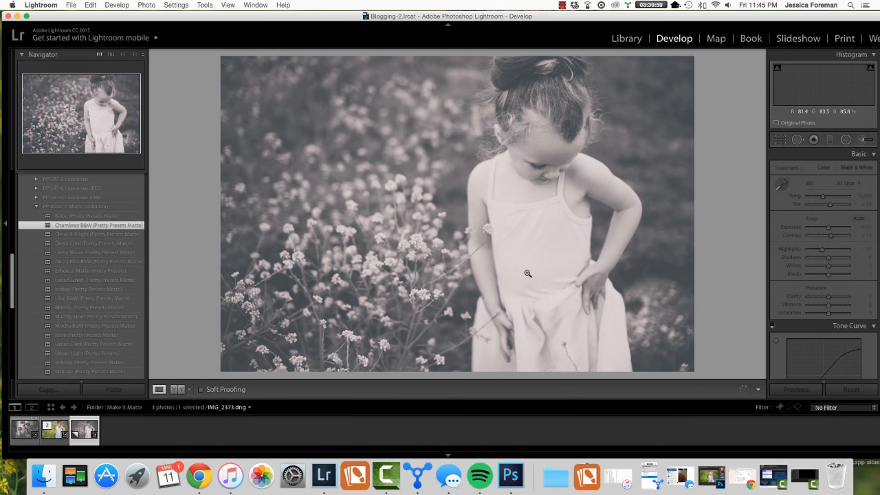
{"action": "key", "text": "Left"}
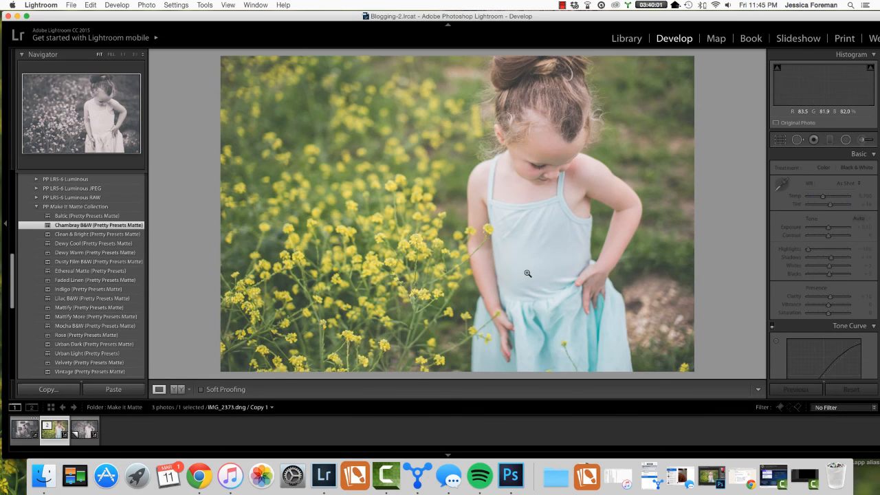
{"action": "key", "text": "Right"}
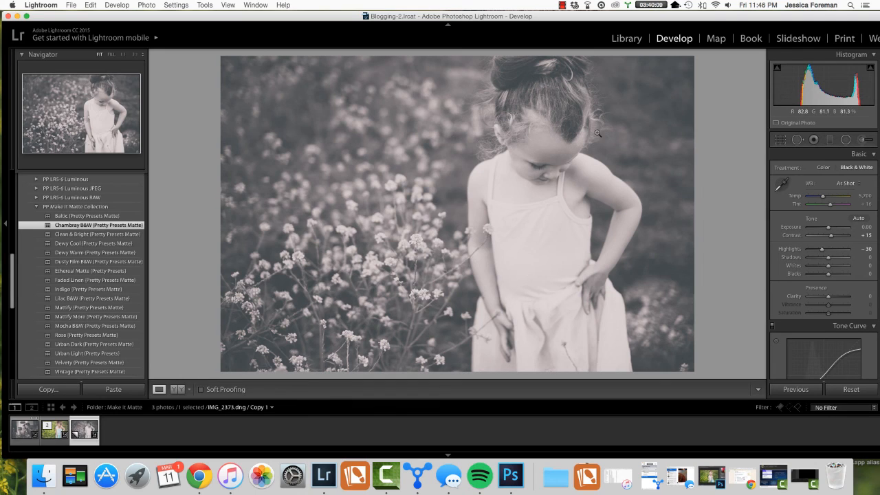
{"action": "left_click", "coordinate": [562, 7]}
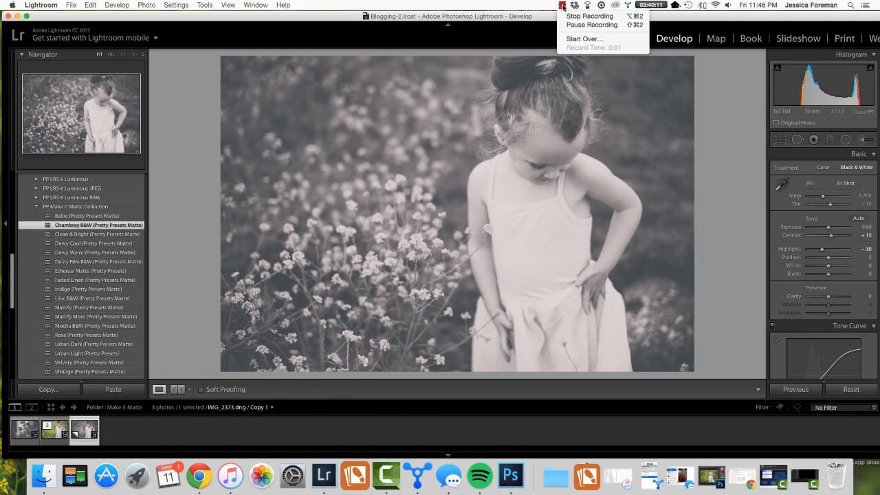